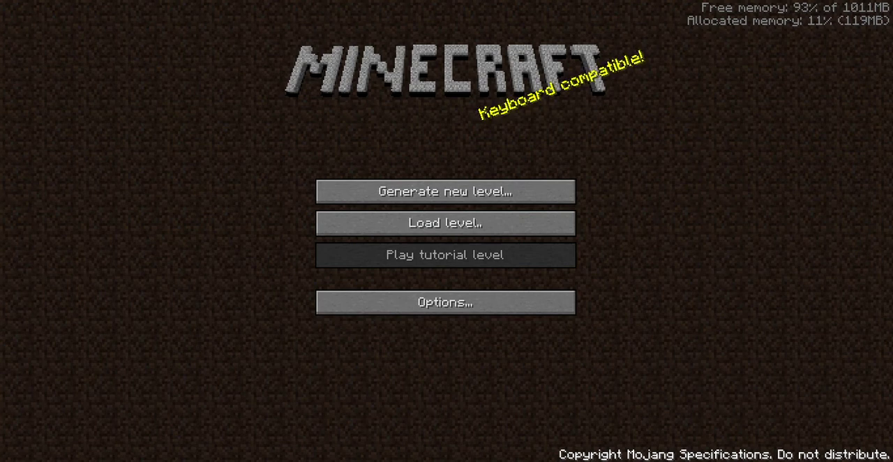
Generate a Normal-size, square, Normal-theme Island level and spawn in the wooden hut.
click(563, 188)
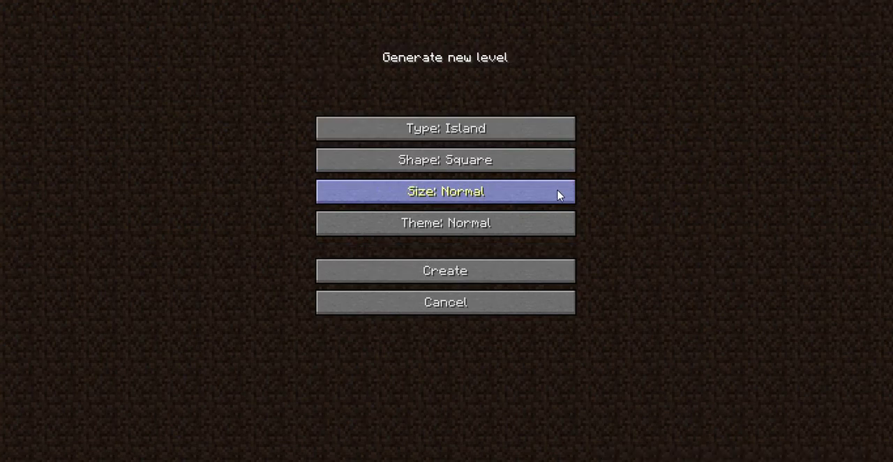
click(490, 274)
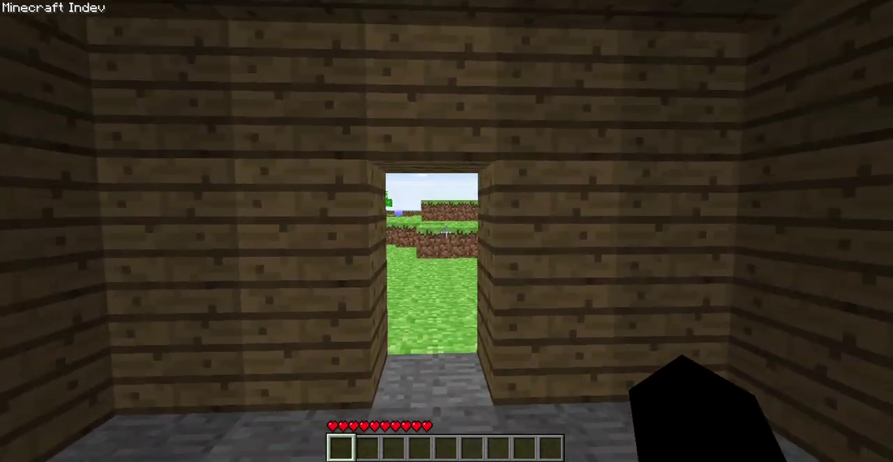
Walk out of the hut across the grassland and open the empty inventory screen.
key(w)
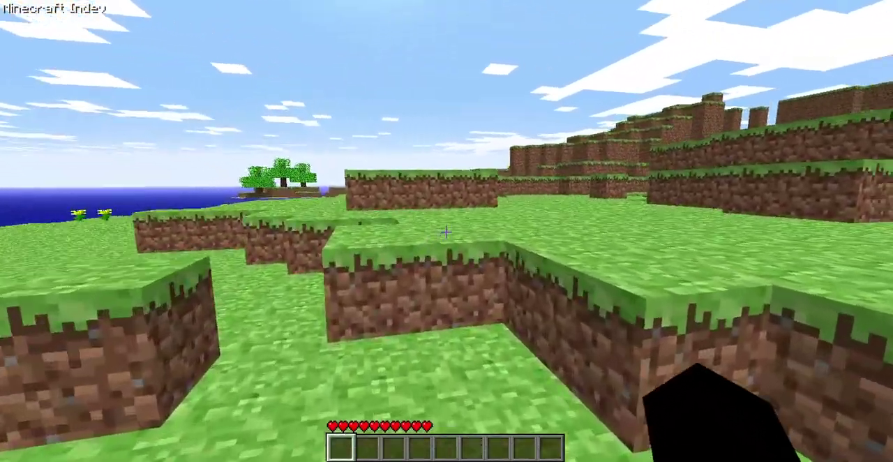
key(w)
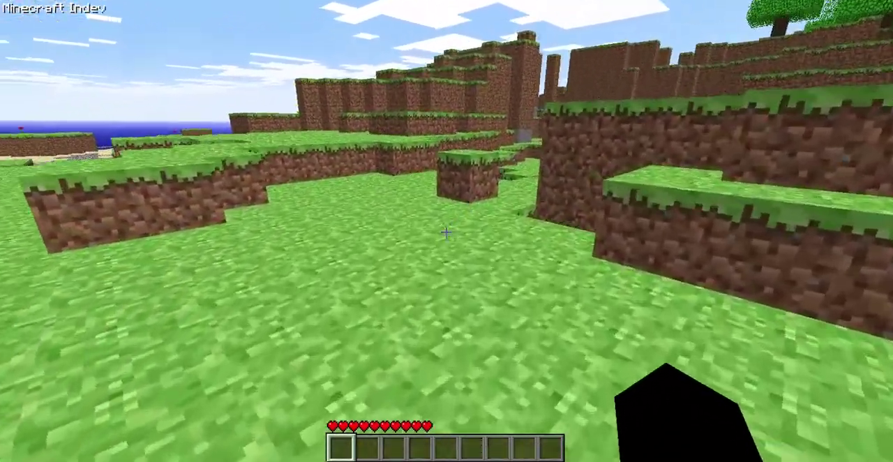
key(w)
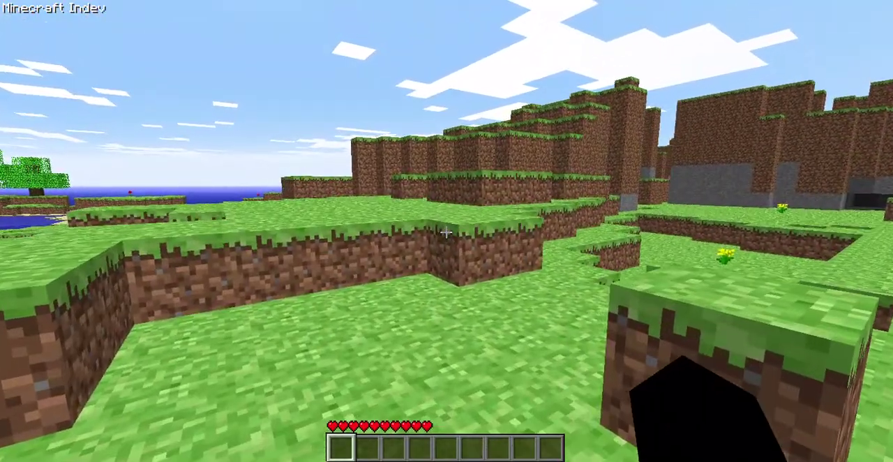
key(e)
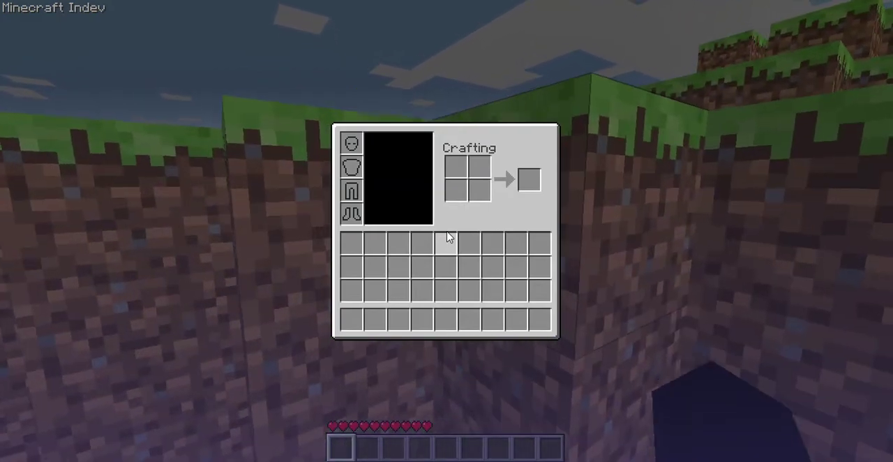
Close the inventory, walk toward the pigs by the shore, and reopen the inventory.
key(Escape)
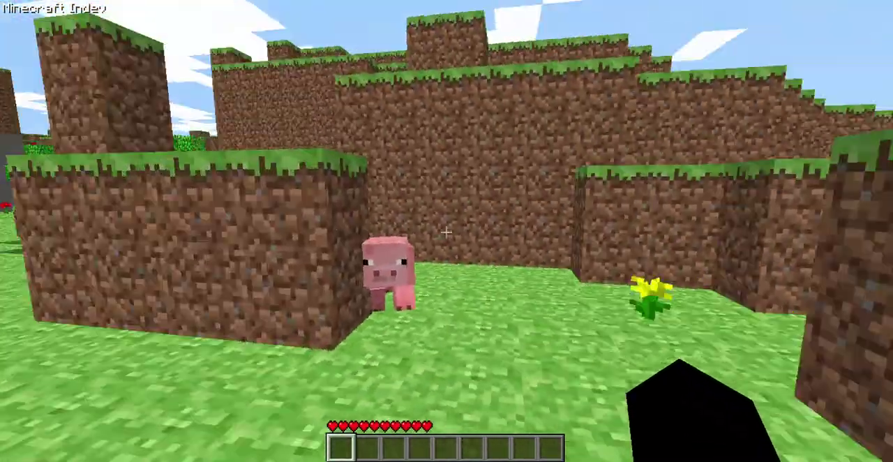
key(e)
Toggle the inventory while walking, then start breaking the dirt block ahead.
key(i)
key(i)
key(Escape)
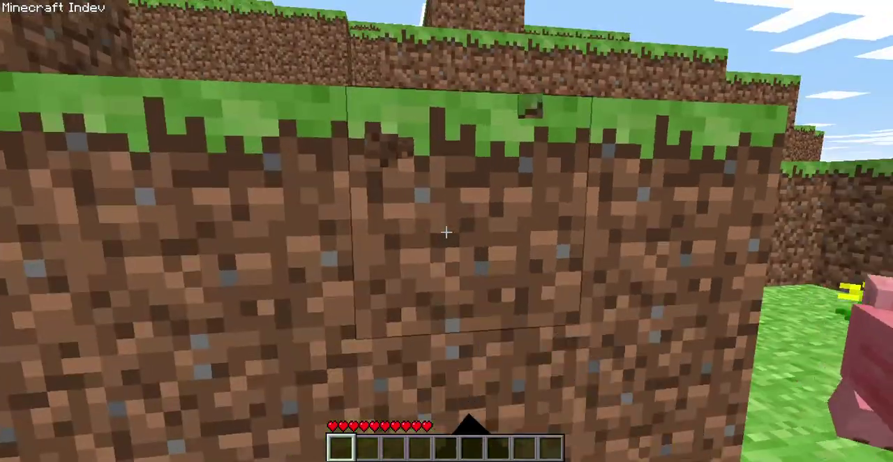
click(446, 232)
Toggle the inventory again and strike the pig so it flashes red.
key(e)
key(Escape)
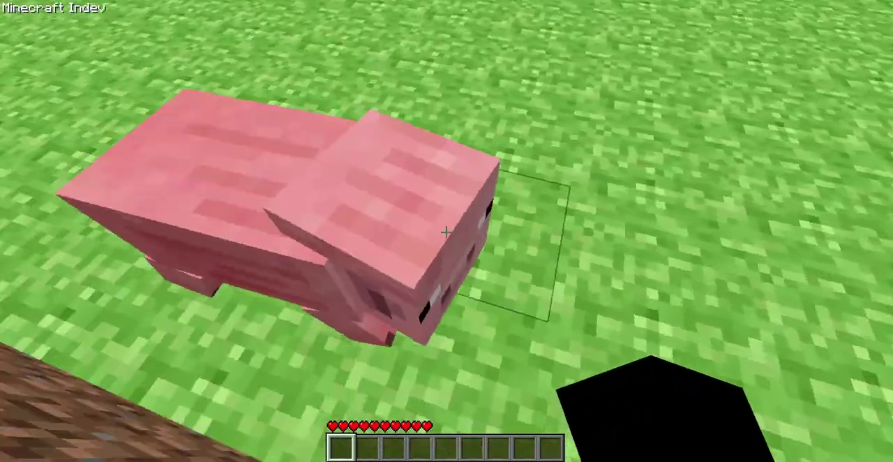
click(446, 232)
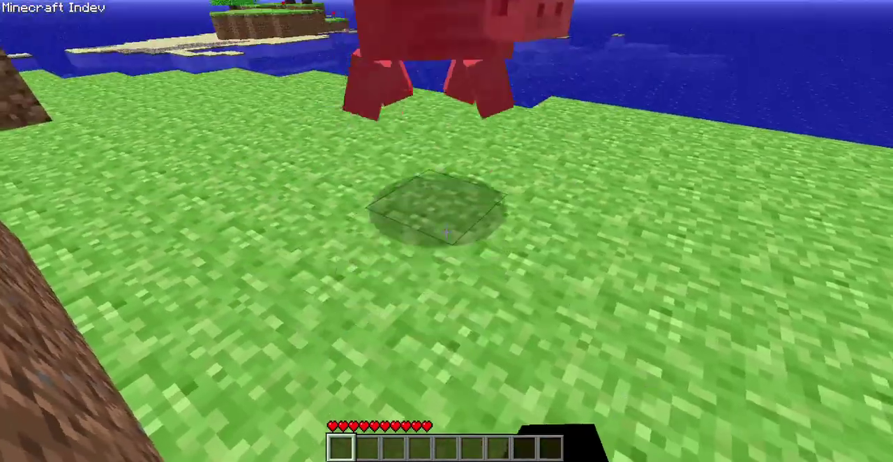